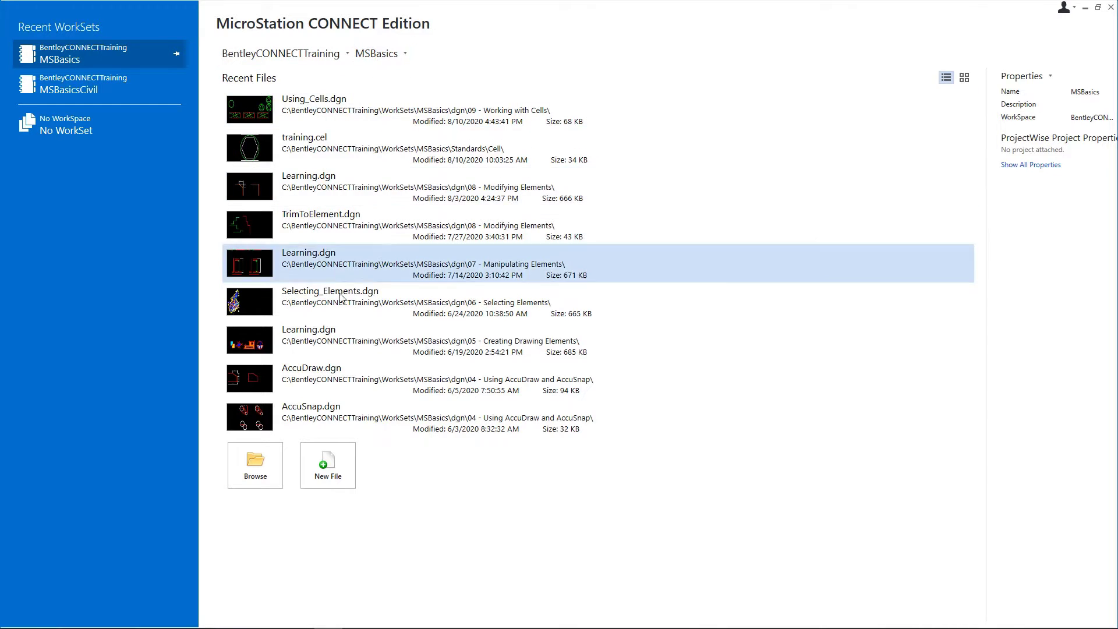
Open Annotating_Designs.dgn from the 10 - Annotating Designs training folder.
click(268, 465)
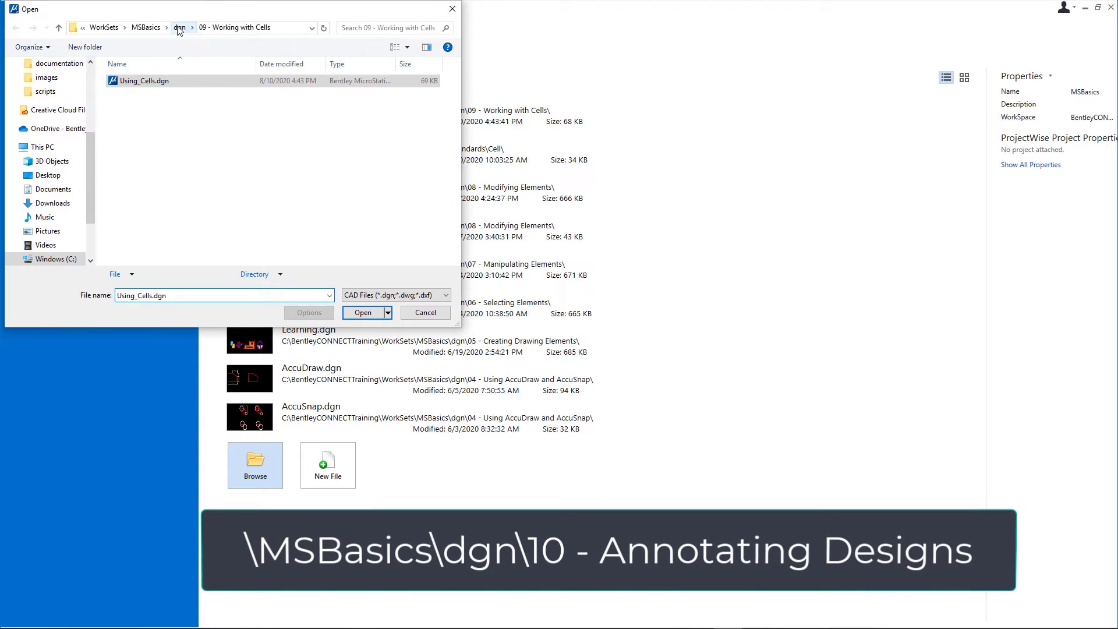
click(180, 28)
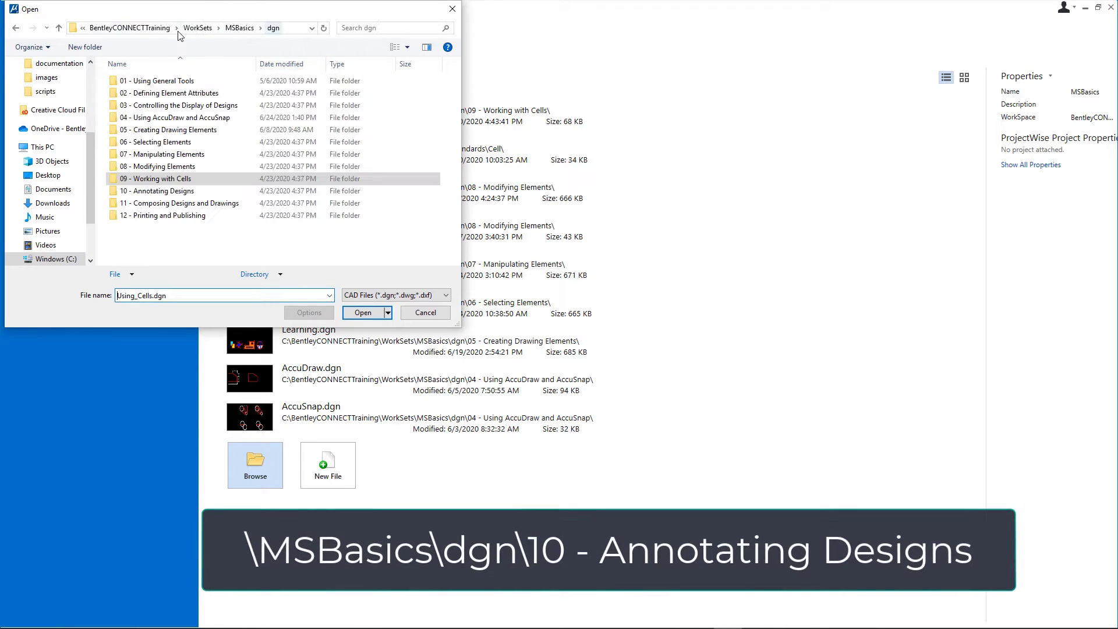
click(139, 193)
double_click(139, 194)
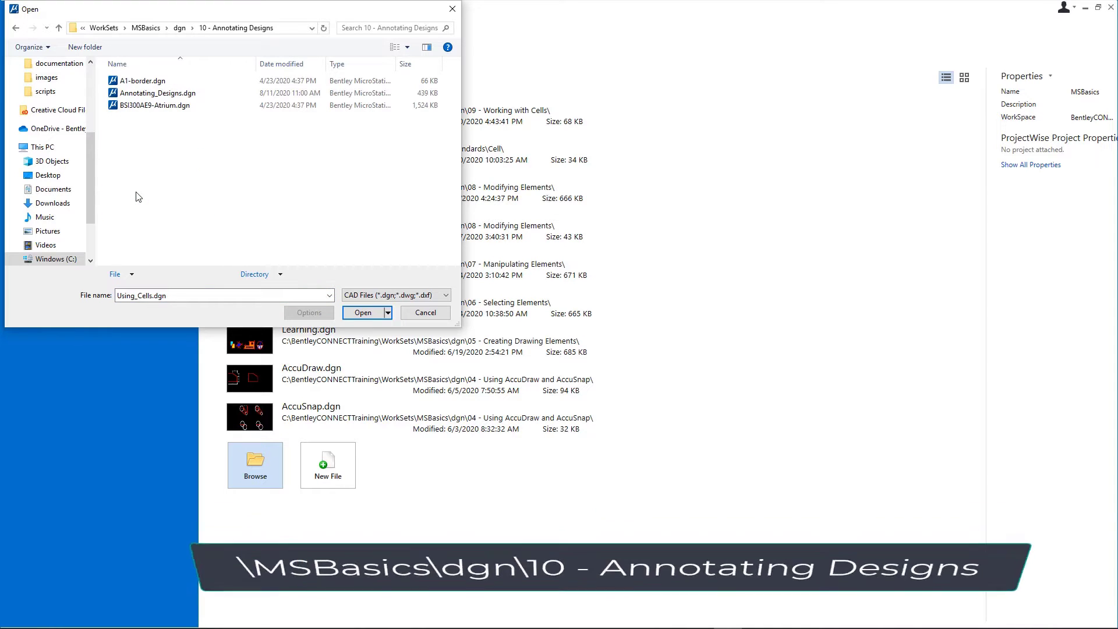
click(139, 94)
double_click(138, 95)
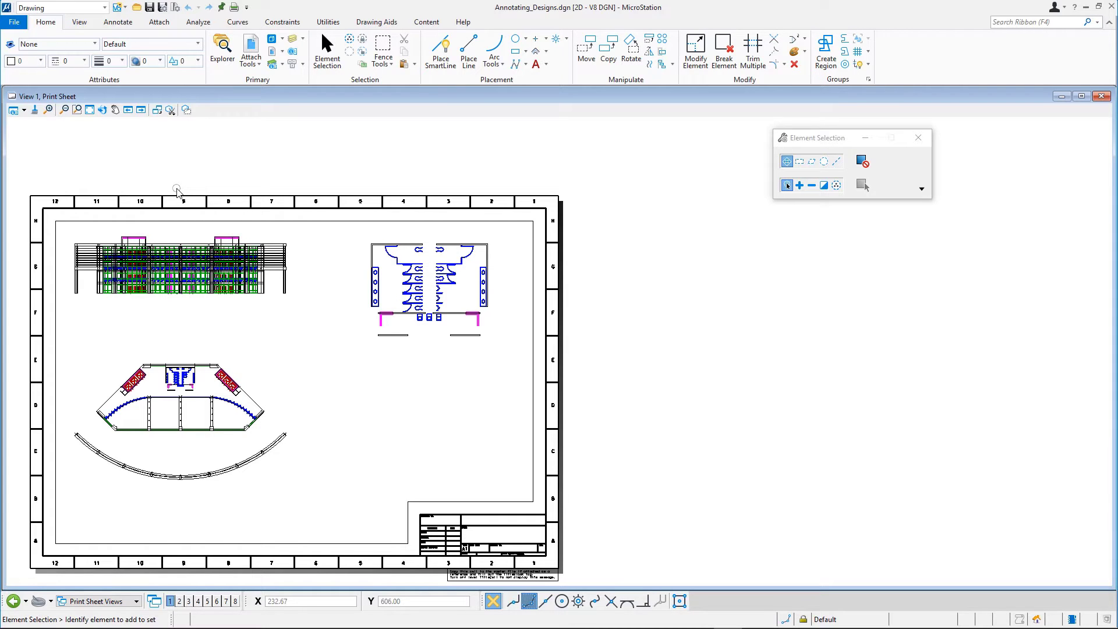
click(273, 40)
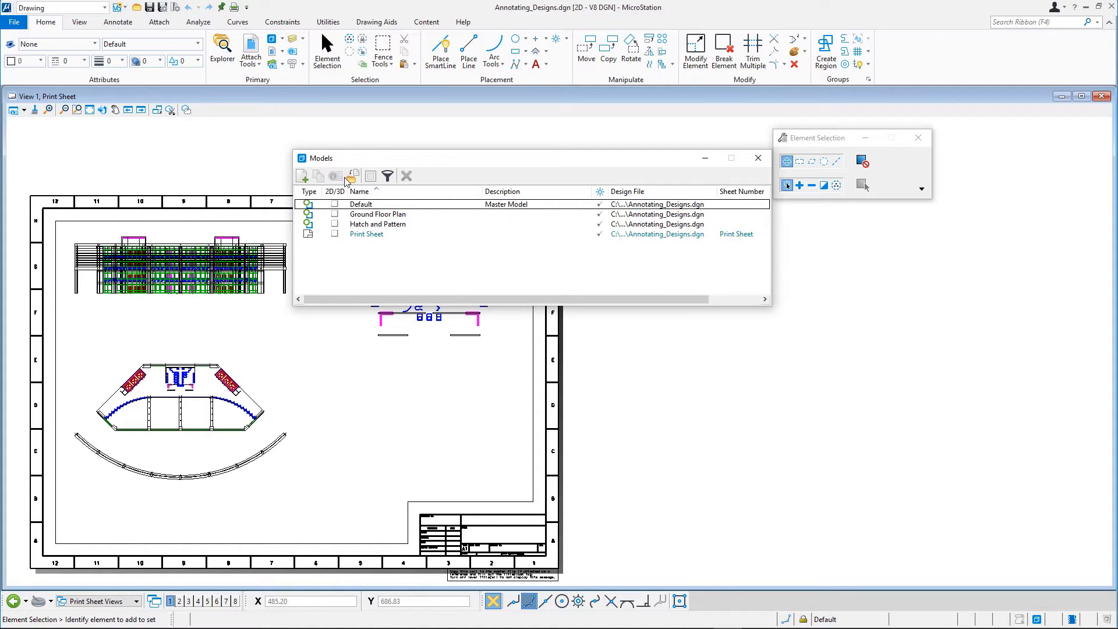
click(362, 234)
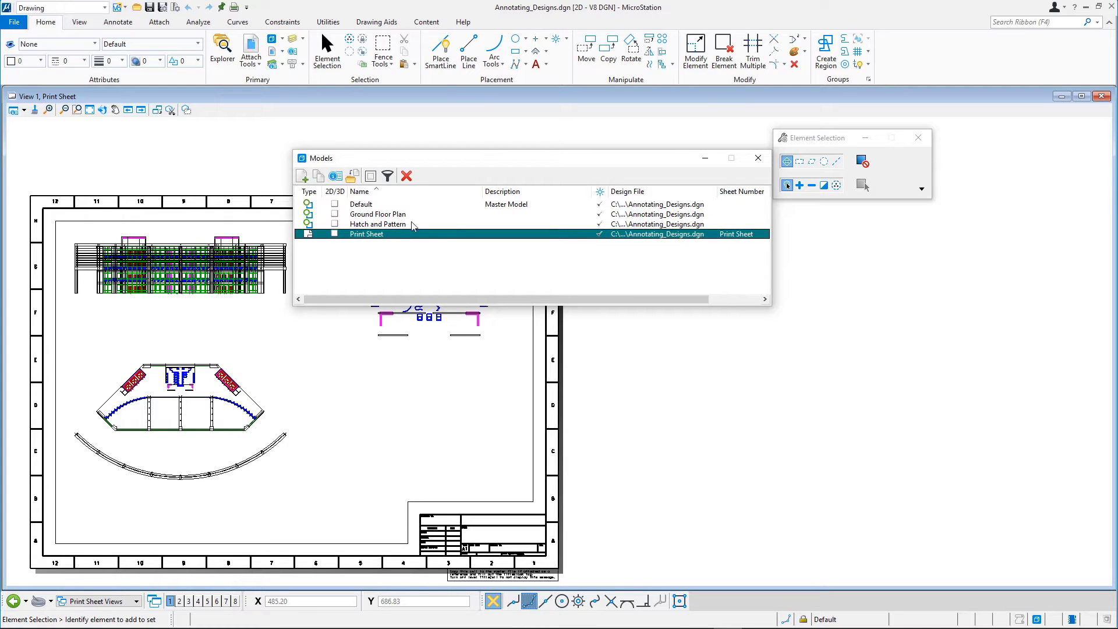
click(757, 163)
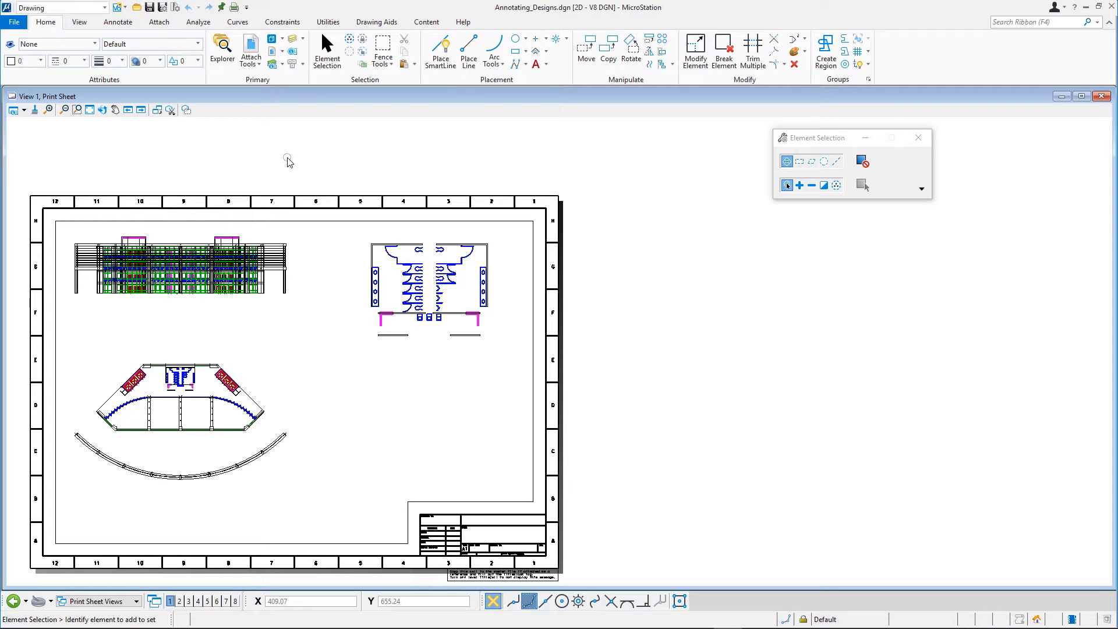
Start the Place Text tool from the Annotate tab to get an empty Text Editor.
click(125, 25)
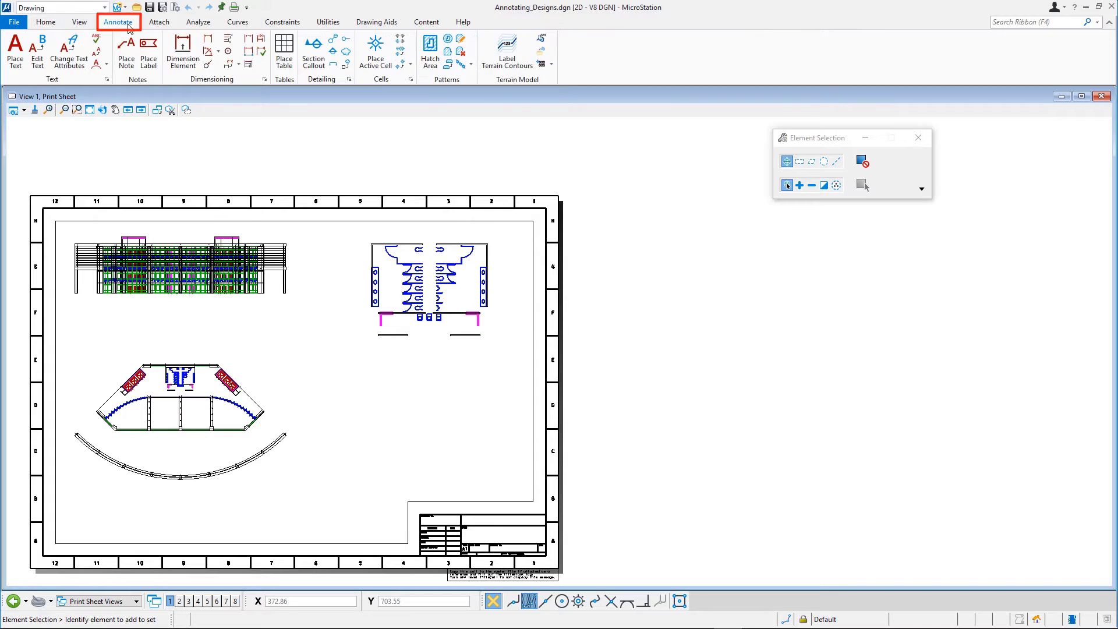
click(17, 53)
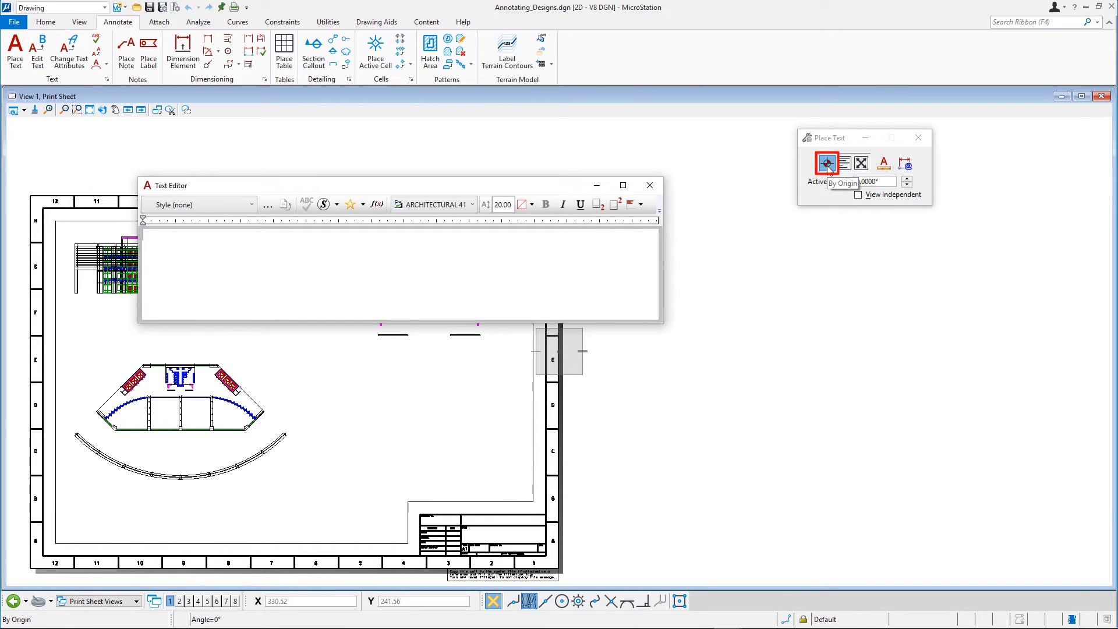
click(884, 165)
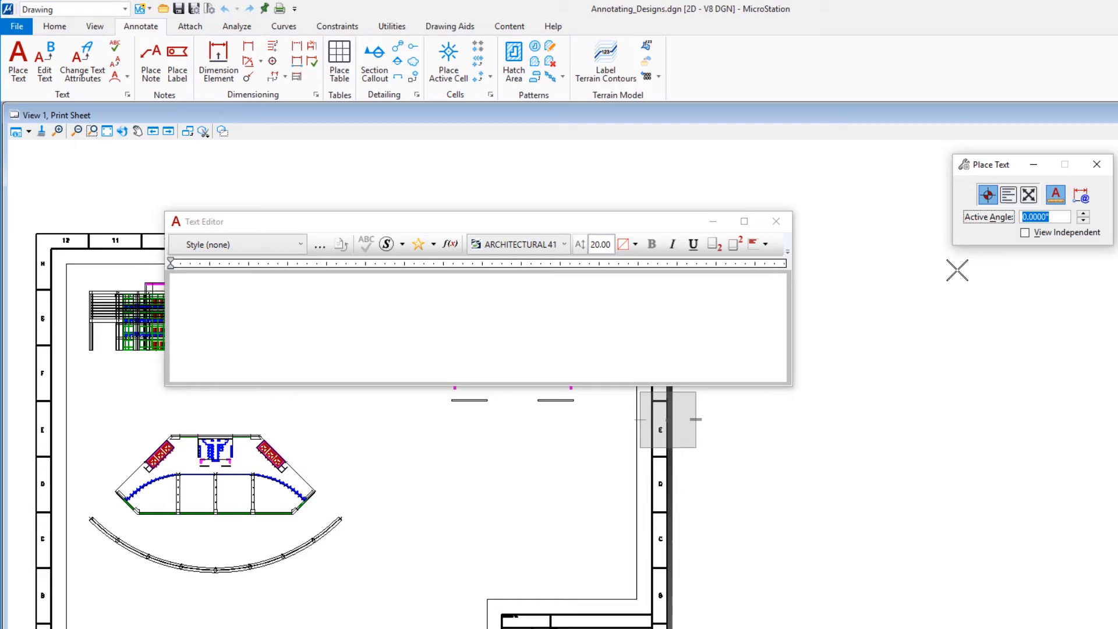
Choose the Arial 10 mm text style and enter the text 'South Elevation'.
click(314, 257)
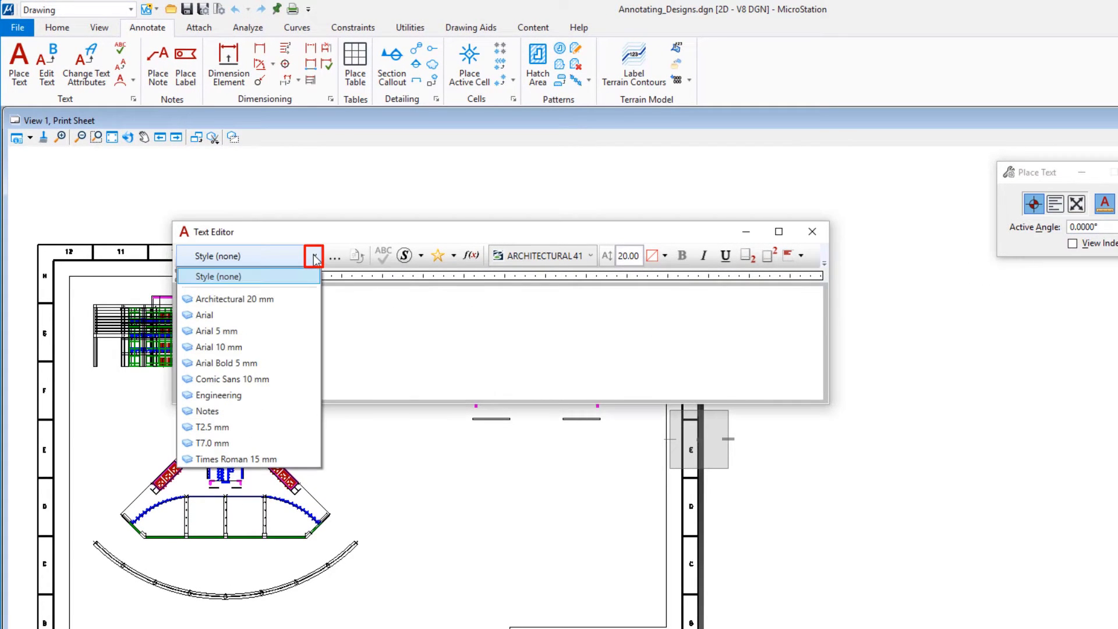
click(236, 348)
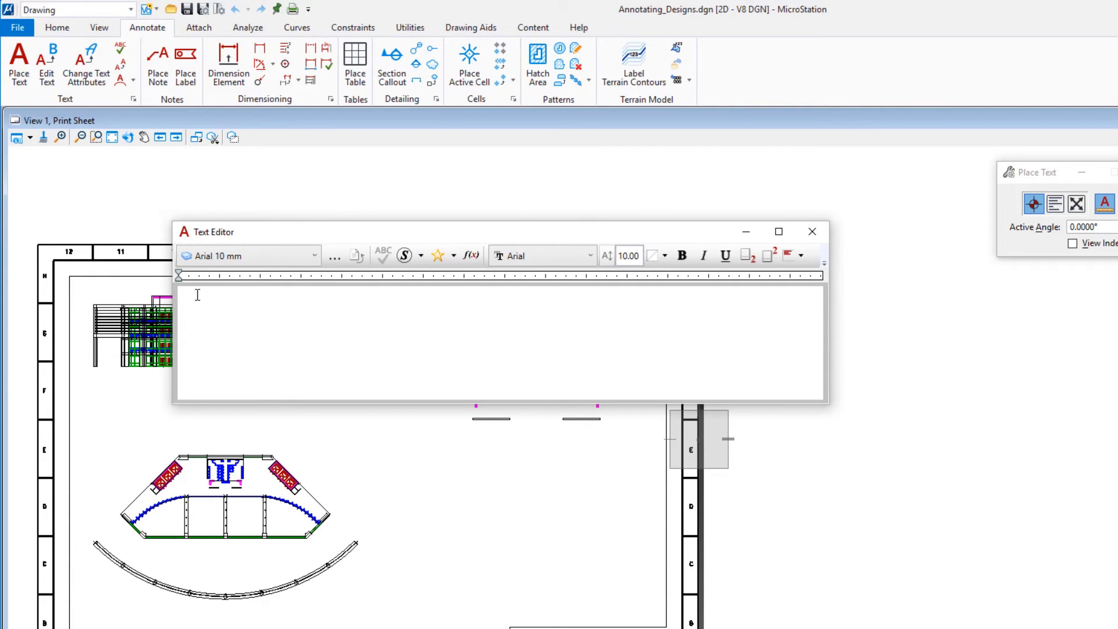
text(South Elevant)
key(BackSpace)
key(BackSpace)
text(tion)
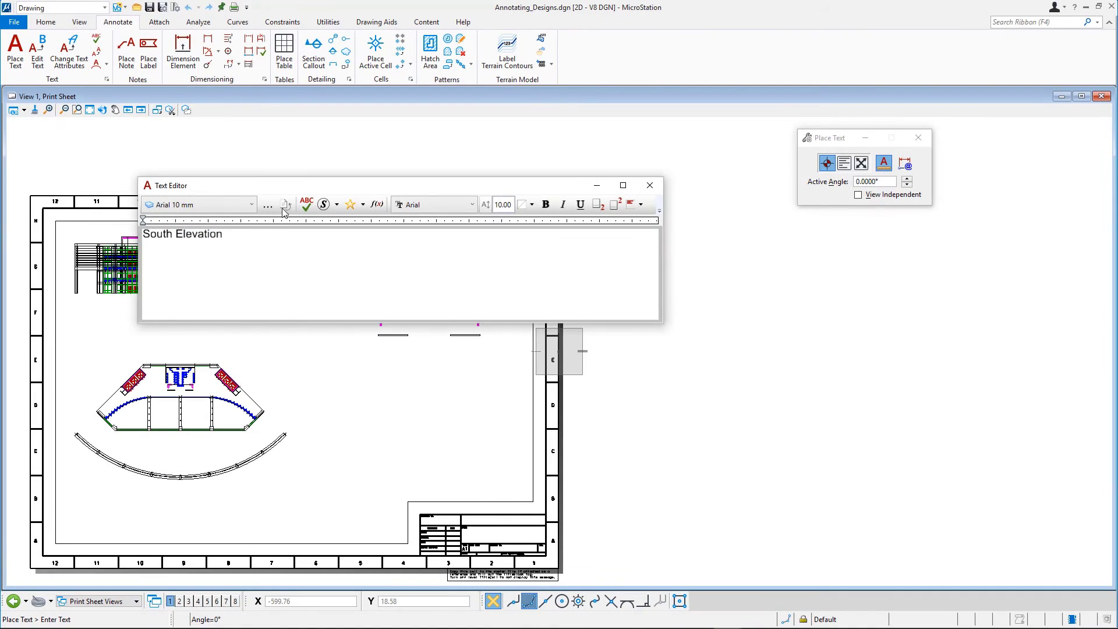
Place the 'South Elevation' label beneath the upper-left elevation view.
mouse_move(281, 189)
mouse_down()
mouse_move(510, 284)
mouse_move(721, 281)
mouse_up()
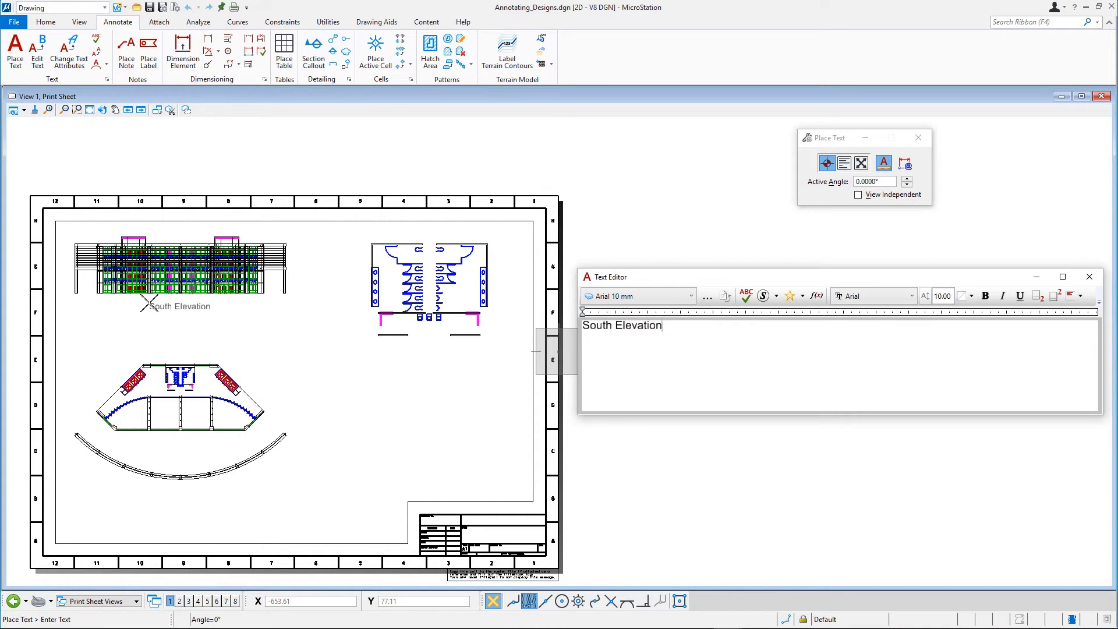
click(148, 303)
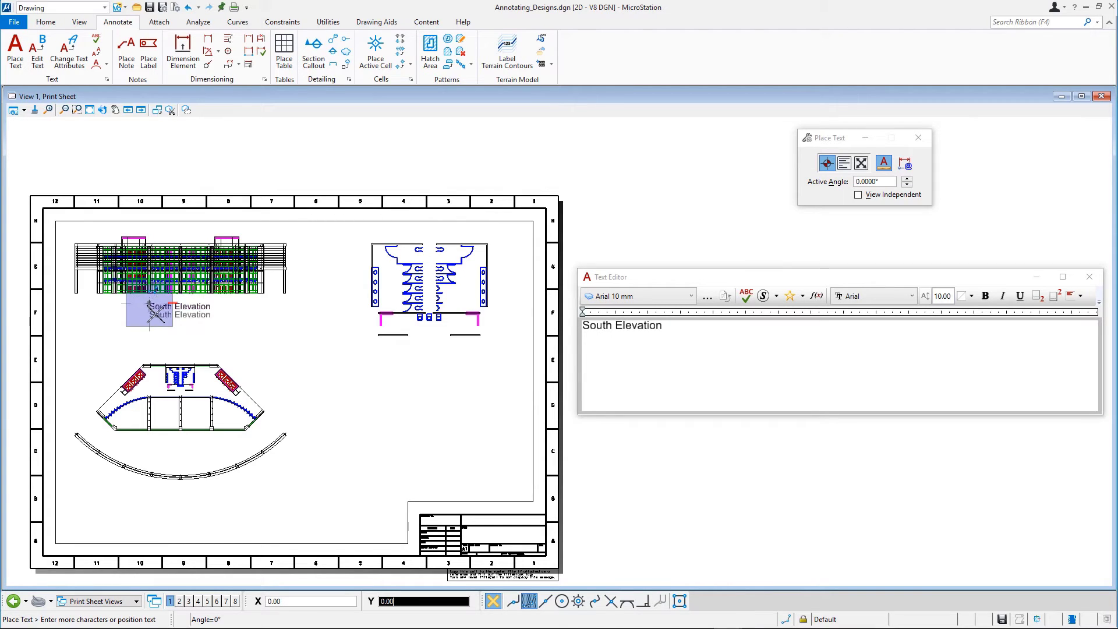
right_click(166, 321)
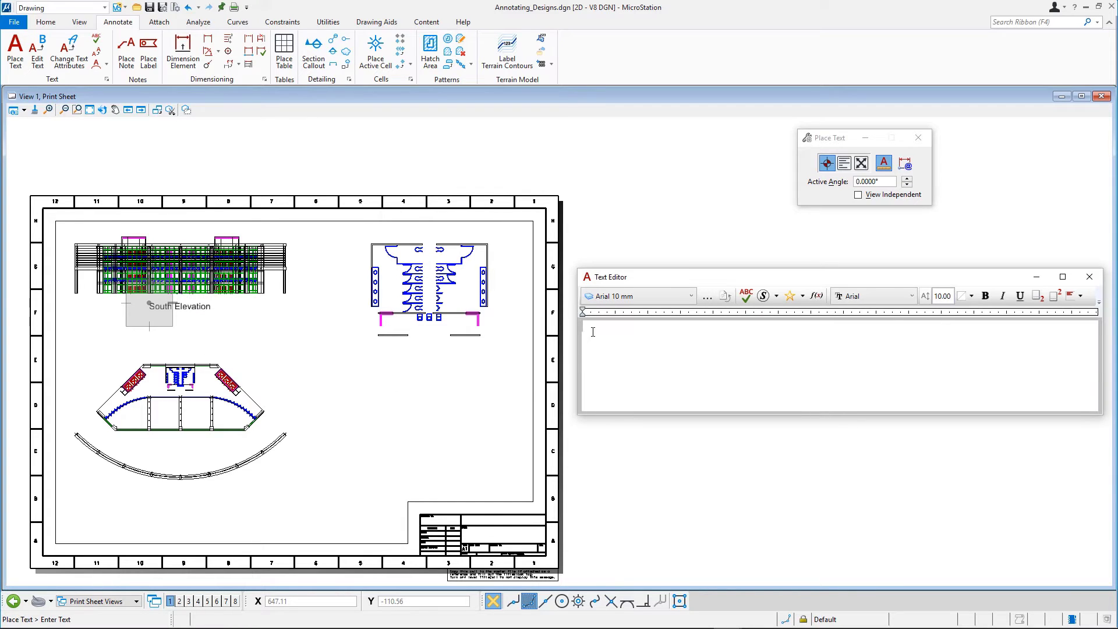
Enter 'Floor Plan' on the first line and 'Atrium' on the second line.
text(Floor Plan)
key(Return)
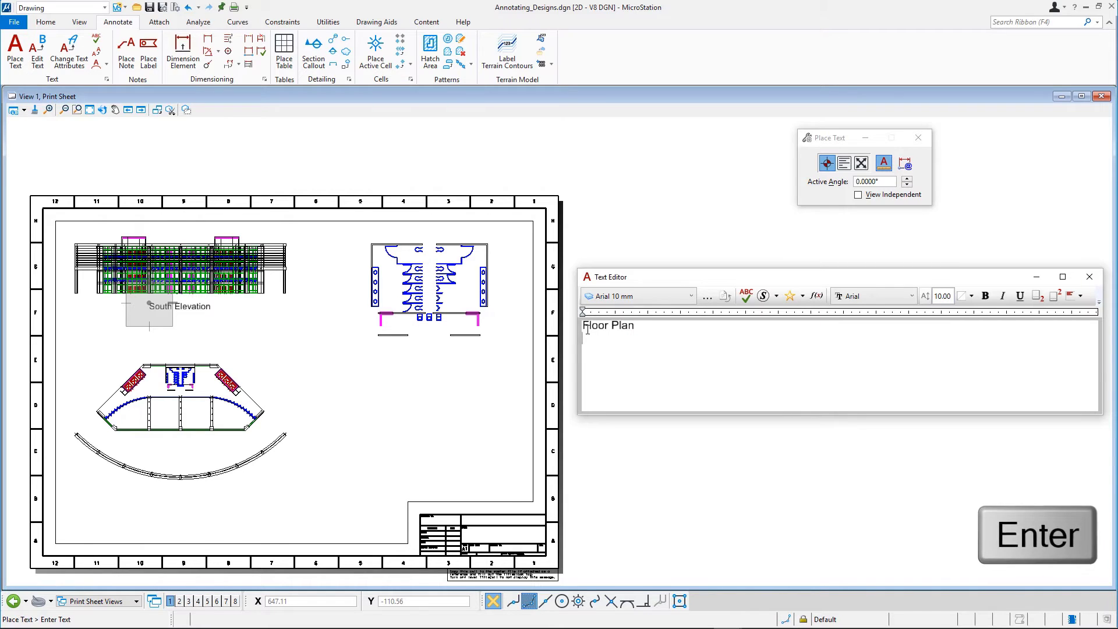
text(A)
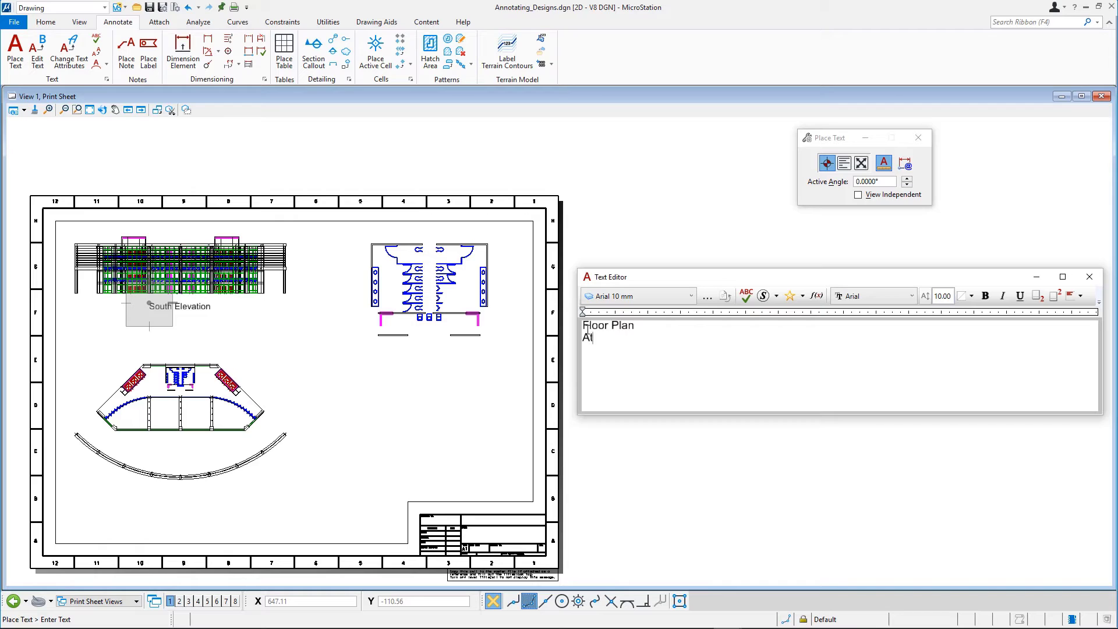
text(trium)
Apply Comic Sans 10 mm with Middle Center justification and place the note below the atrium plan.
click(691, 296)
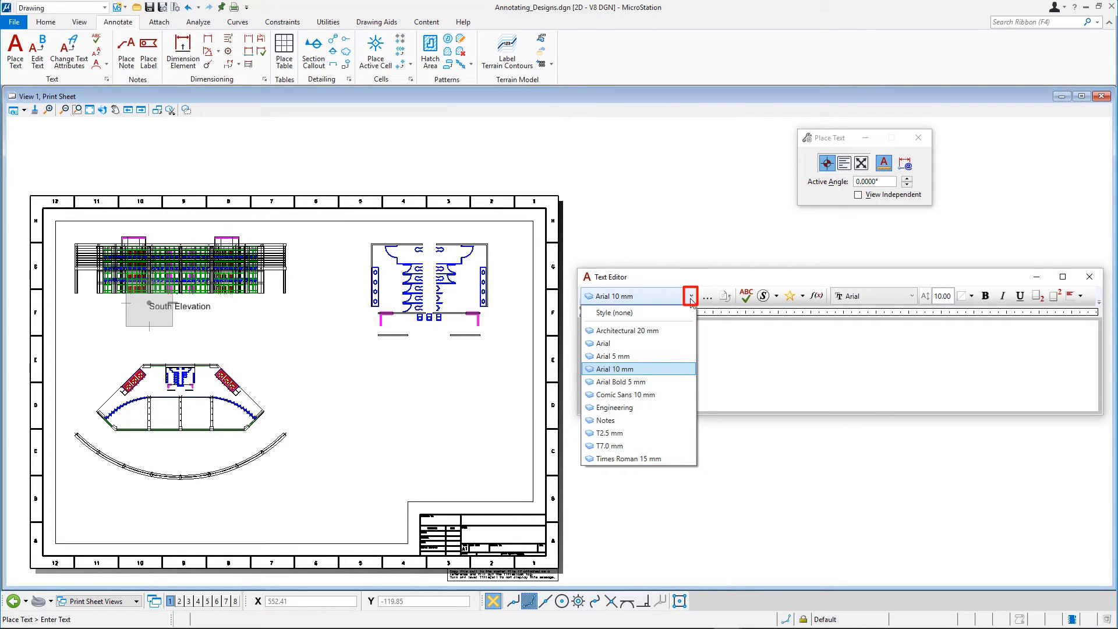
click(630, 395)
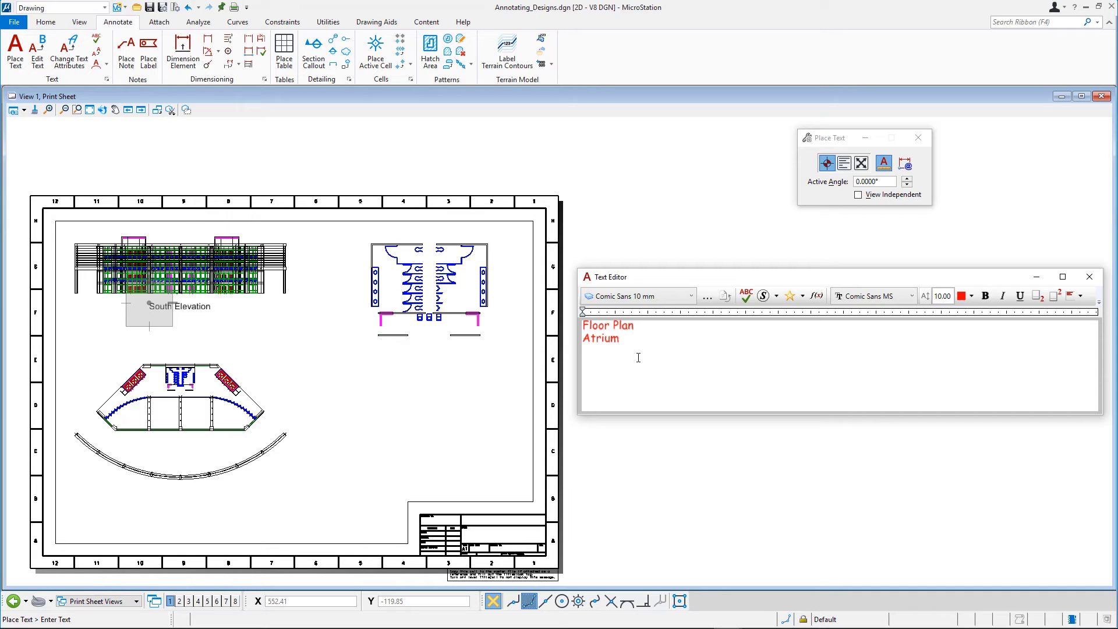
click(1073, 297)
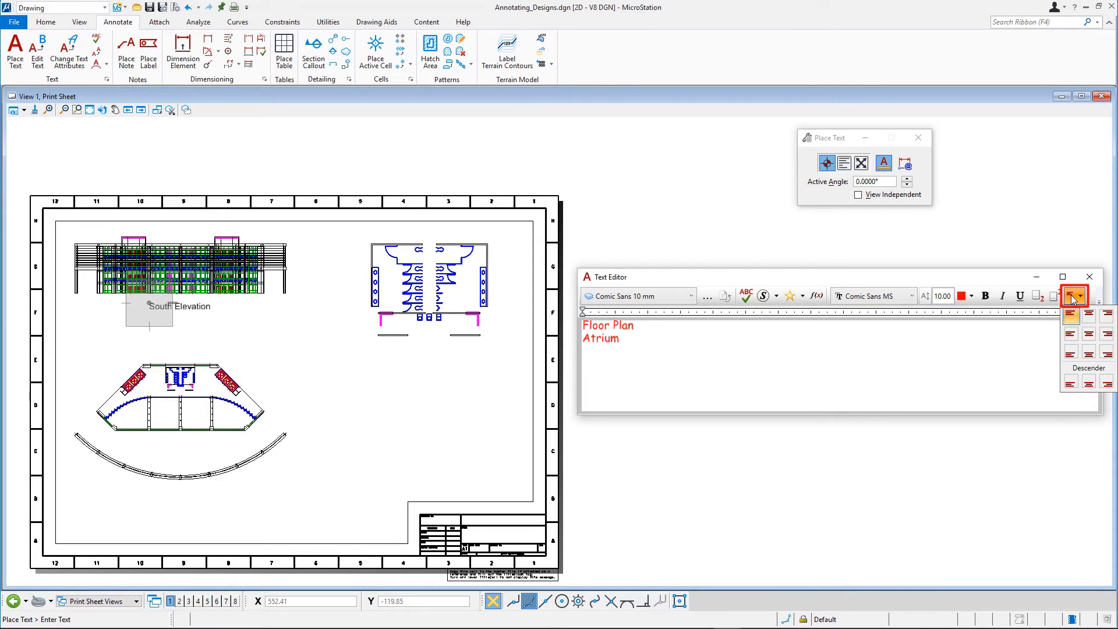
click(1089, 336)
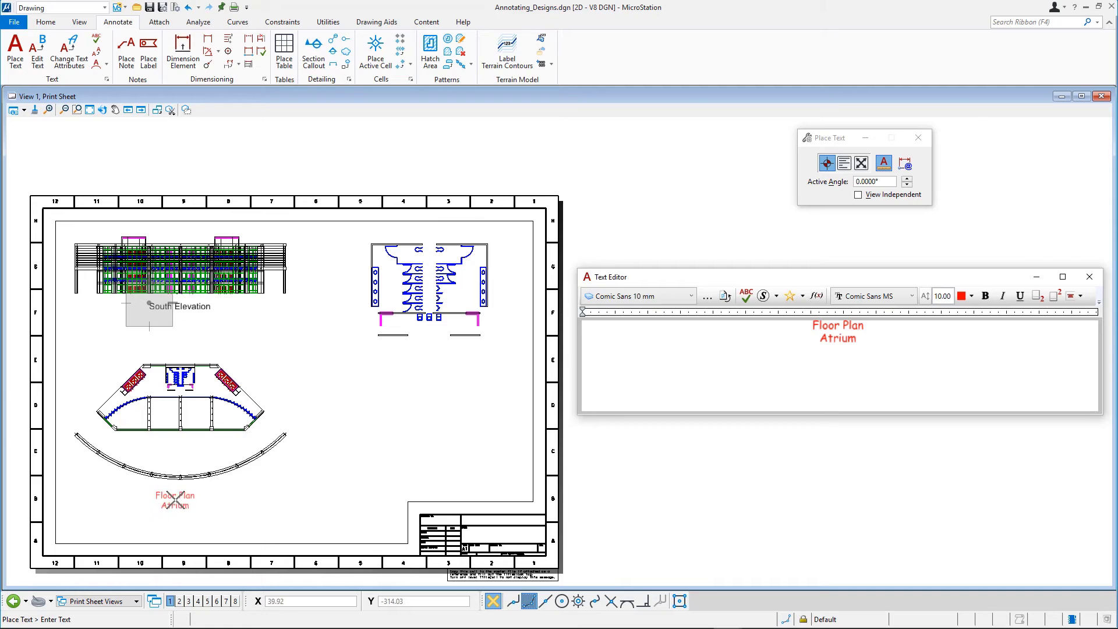
click(178, 499)
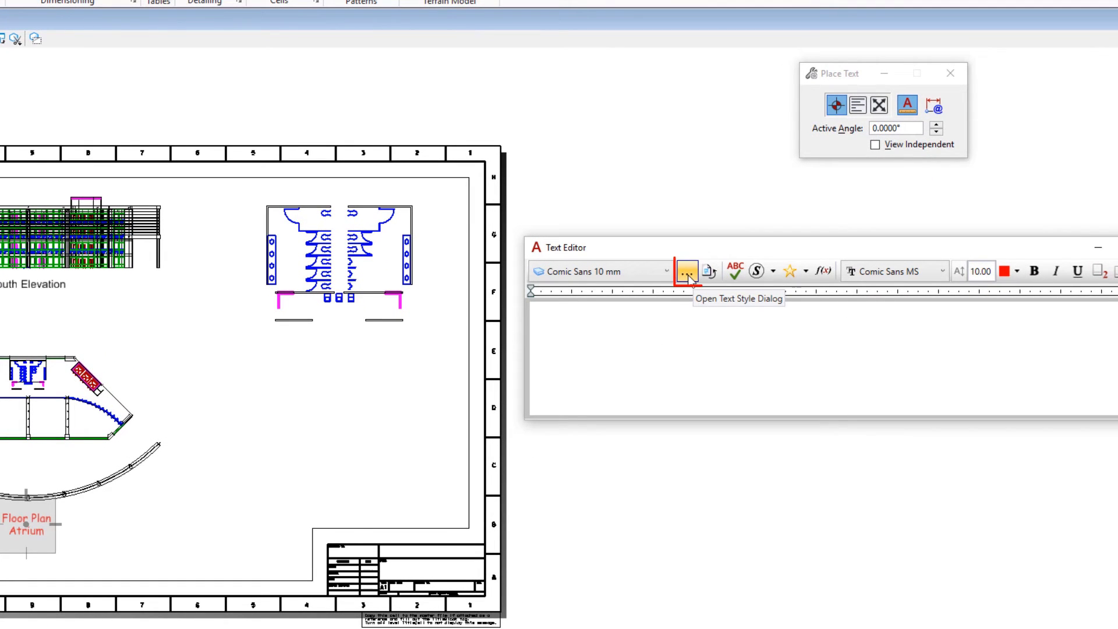
Show the Comic Sans 10 mm style settings in the Text Styles dialog, moved aside.
click(688, 273)
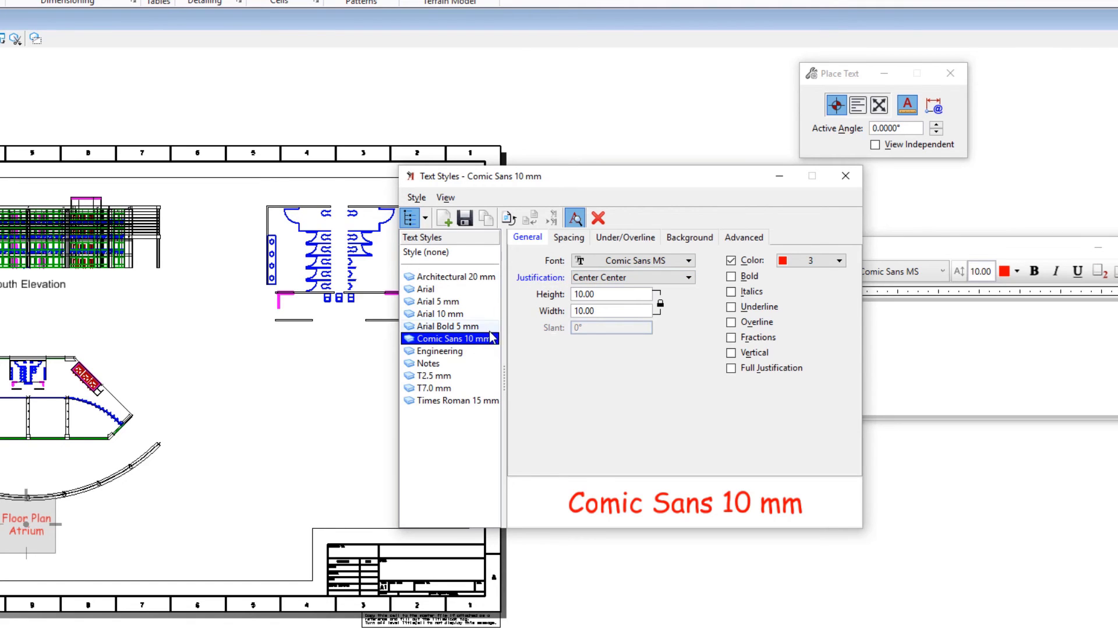
click(514, 338)
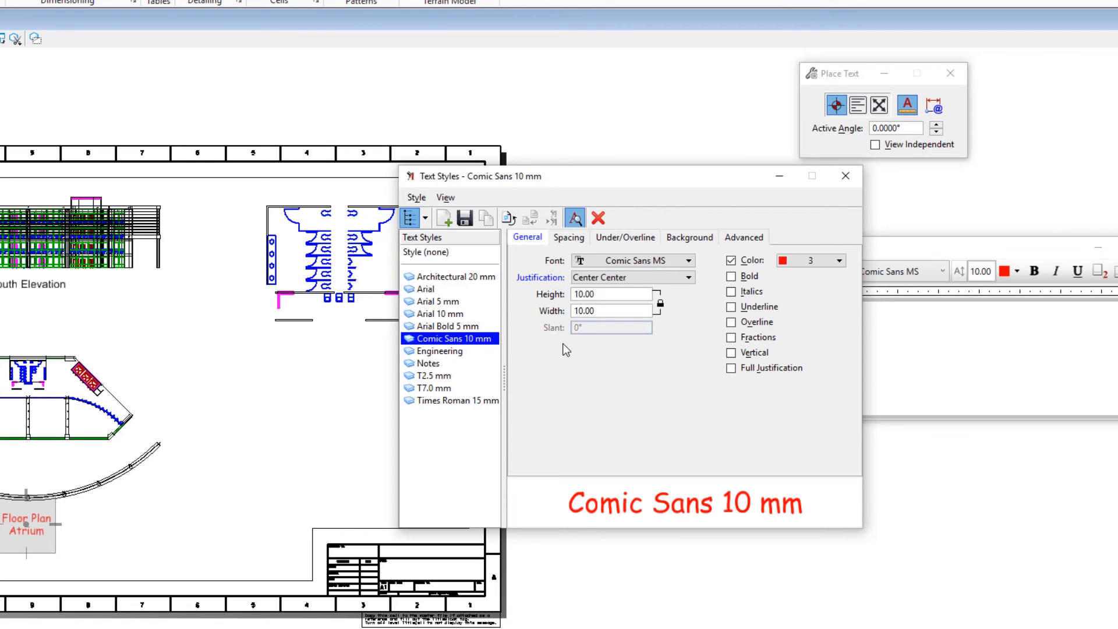
drag(721, 185, 330, 185)
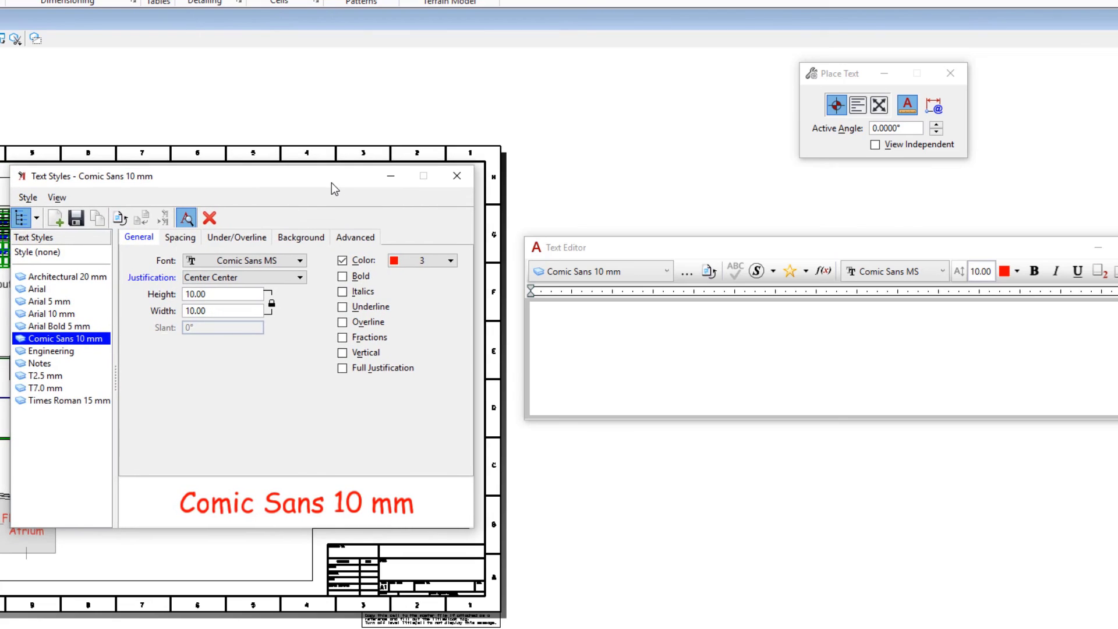
Clear the local override so the Comic Sans 10 mm justification reverts to Left Top.
click(710, 272)
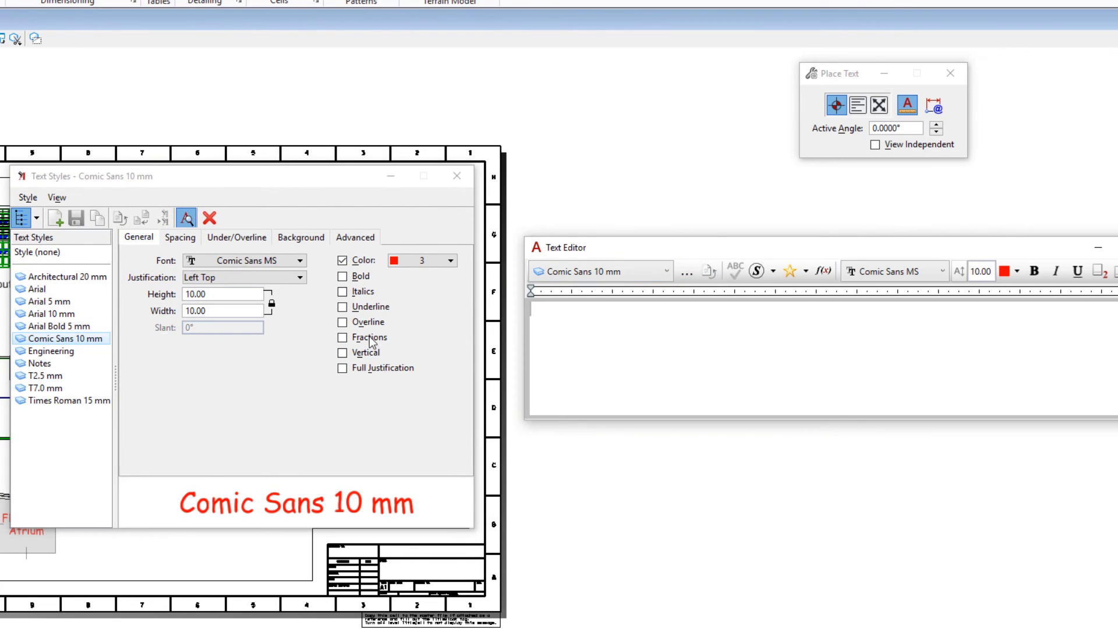